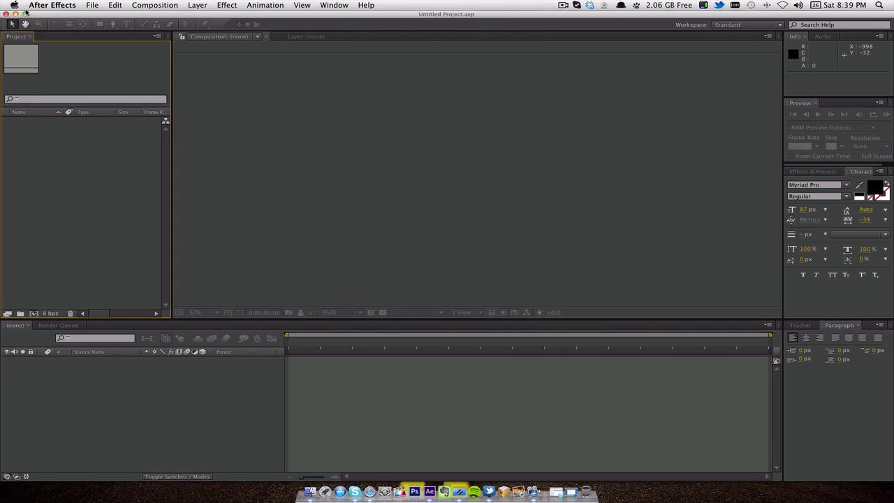
- Minimize the empty After Effects project to reveal Text Tracking.mov and iPhone4.png on the desktop
click(16, 14)
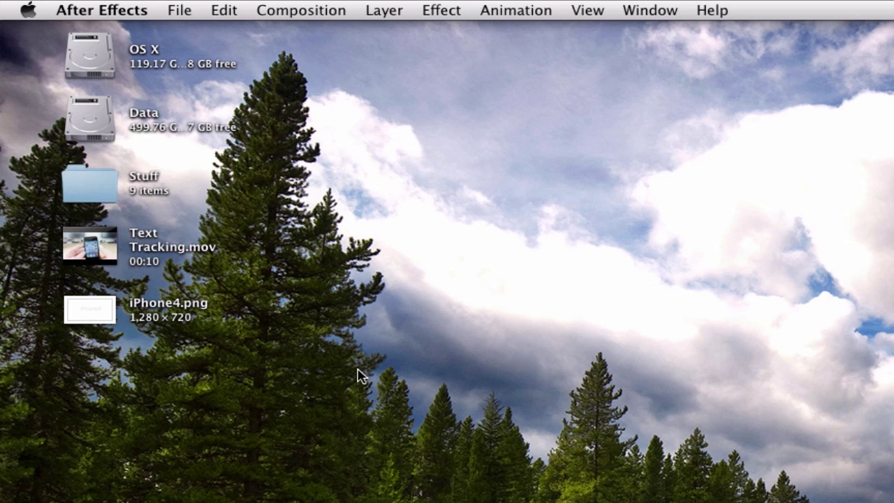
click(155, 357)
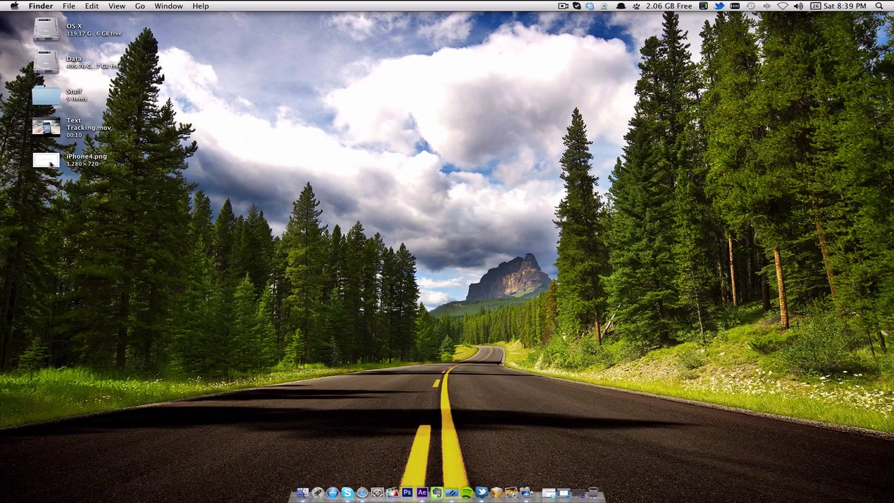
click(51, 163)
key(space)
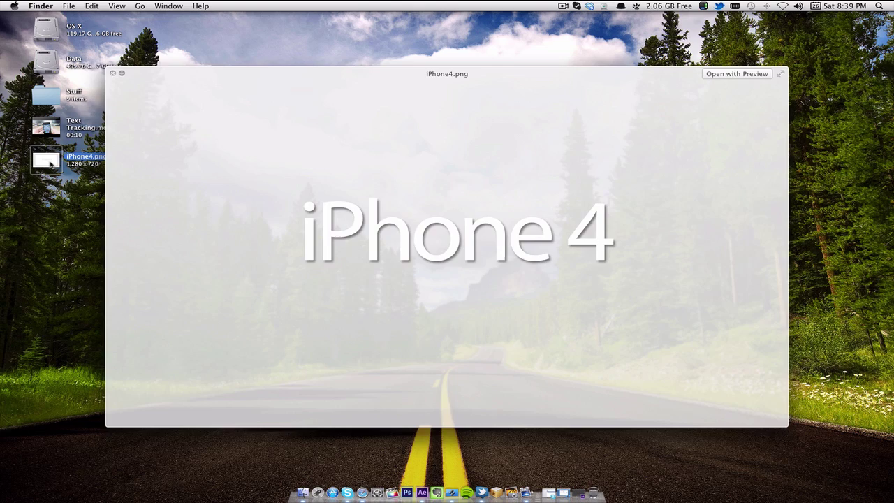
key(space)
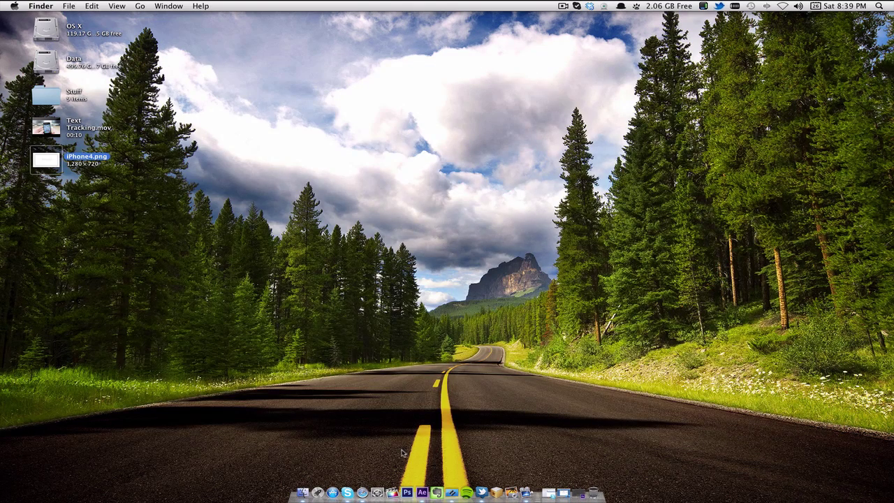
- Import Text Tracking.mov and iPhone4.png, then build a Text Tracking composition from the movie
click(422, 492)
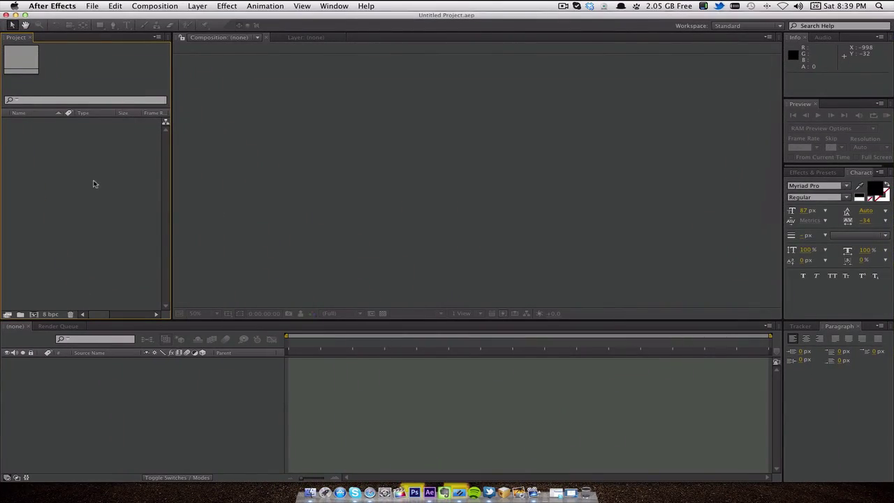
right_click(93, 183)
mouse_move(156, 217)
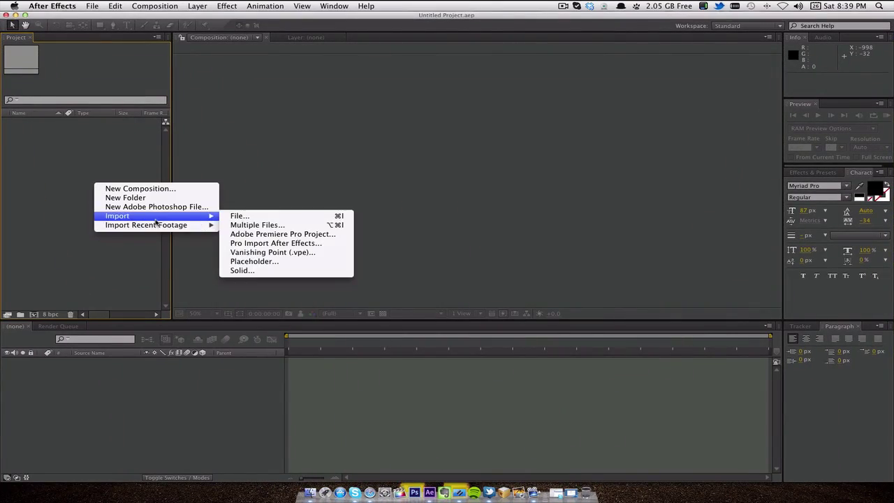
click(274, 215)
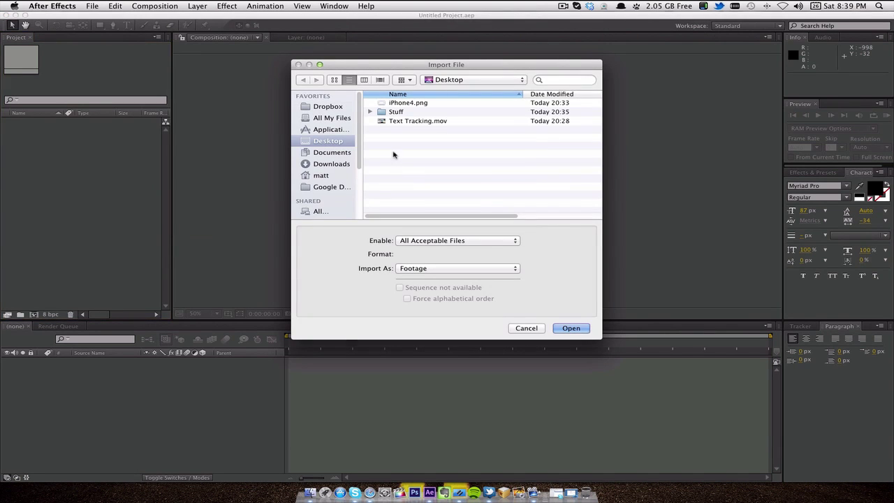
click(397, 125)
super+click(419, 104)
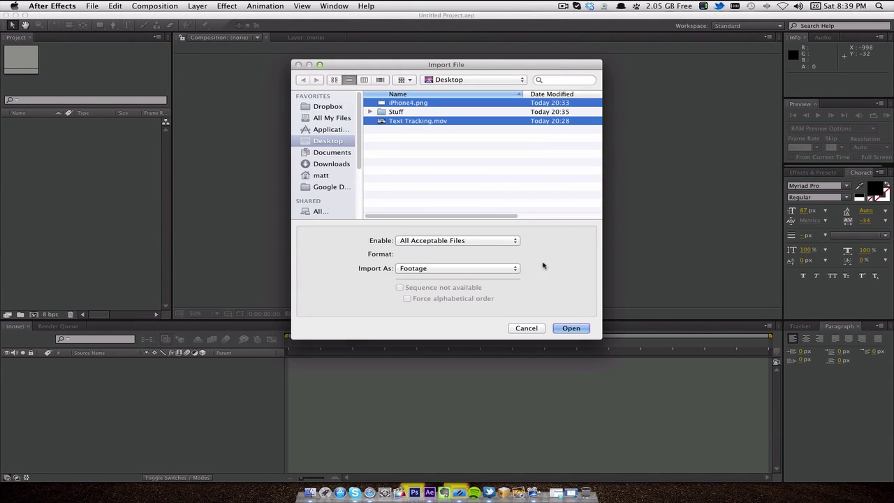
click(571, 329)
drag(52, 133, 305, 369)
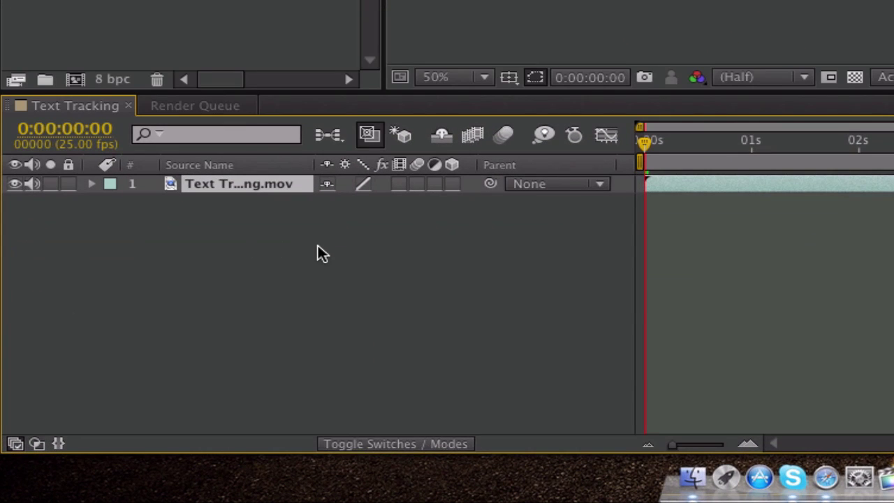
- Add a Null 1 null object layer above the footage in the timeline
right_click(142, 387)
mouse_move(464, 227)
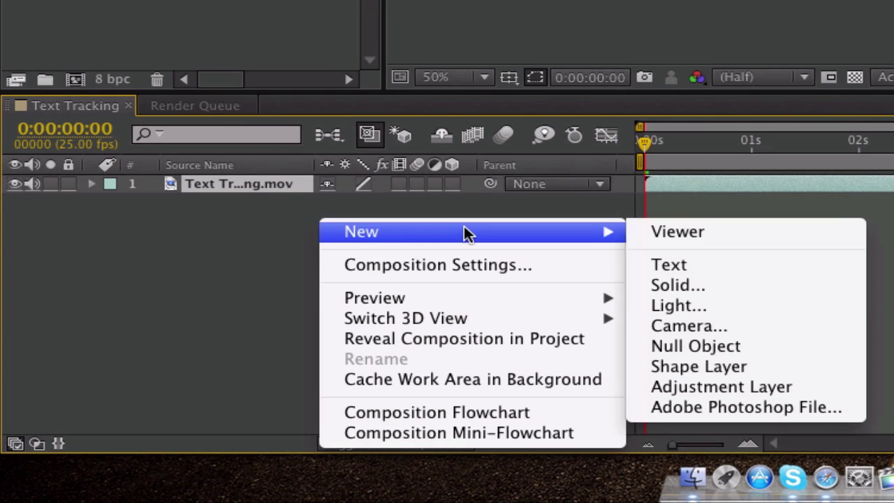
click(713, 347)
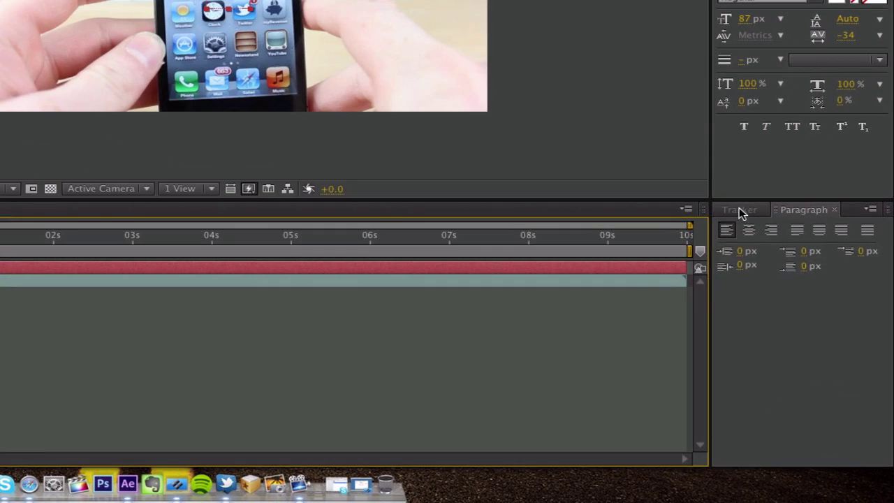
- Show the Tracker panel and select the Text Tracking.mov layer
click(739, 207)
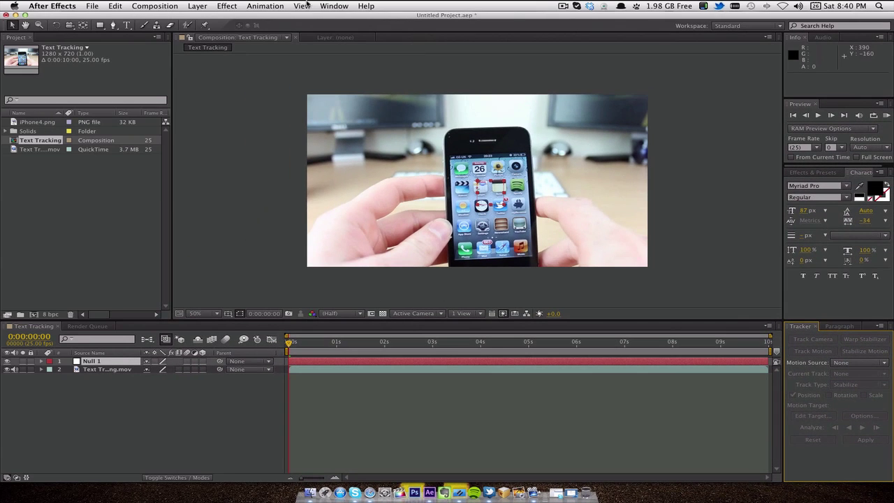
click(328, 6)
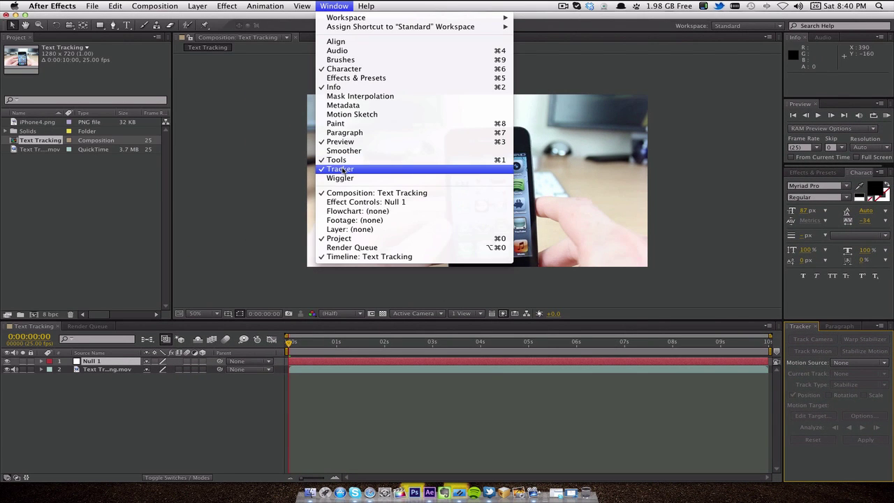
click(456, 422)
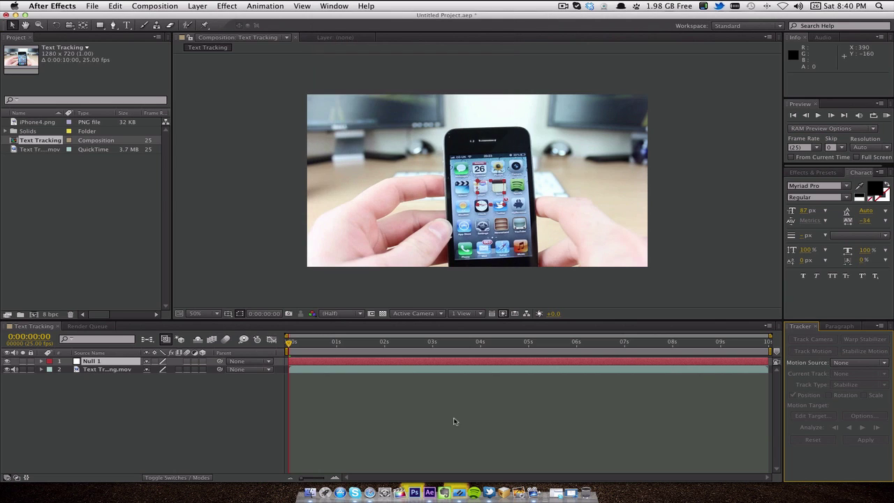
click(469, 371)
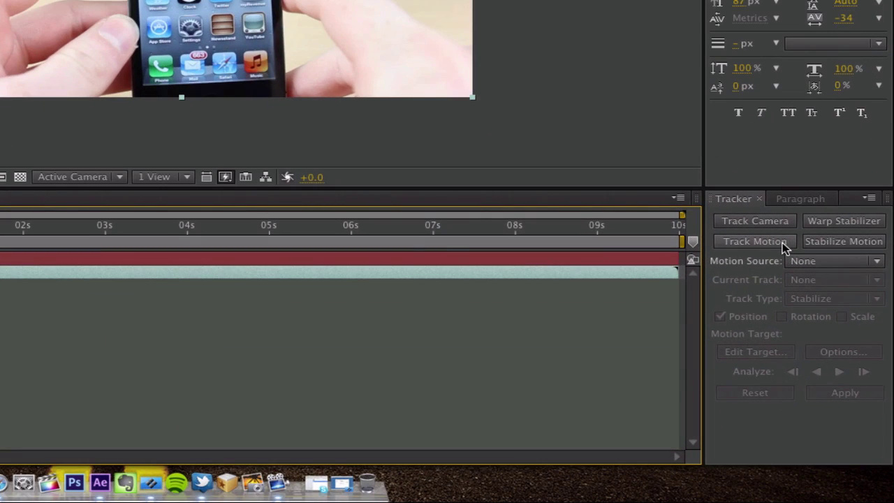
- Start Track Motion, view the layer at 100%, and place Track Point 1 on the phone's top-right corner
click(782, 242)
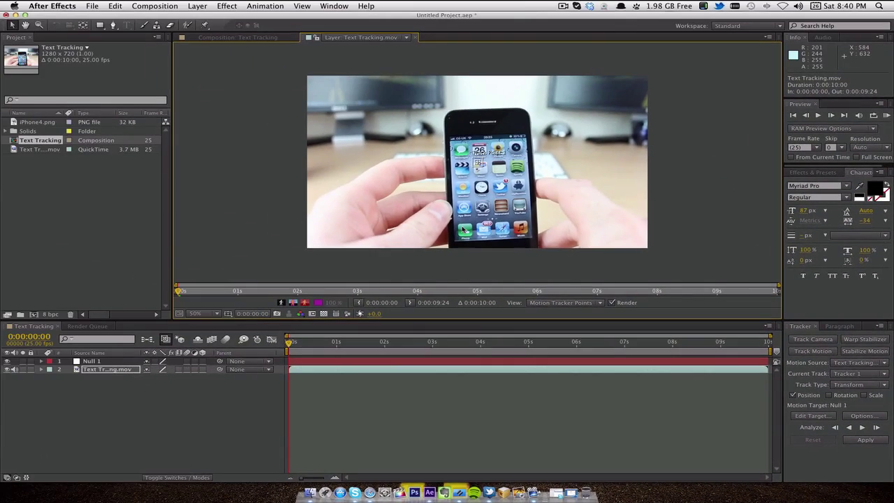
click(208, 314)
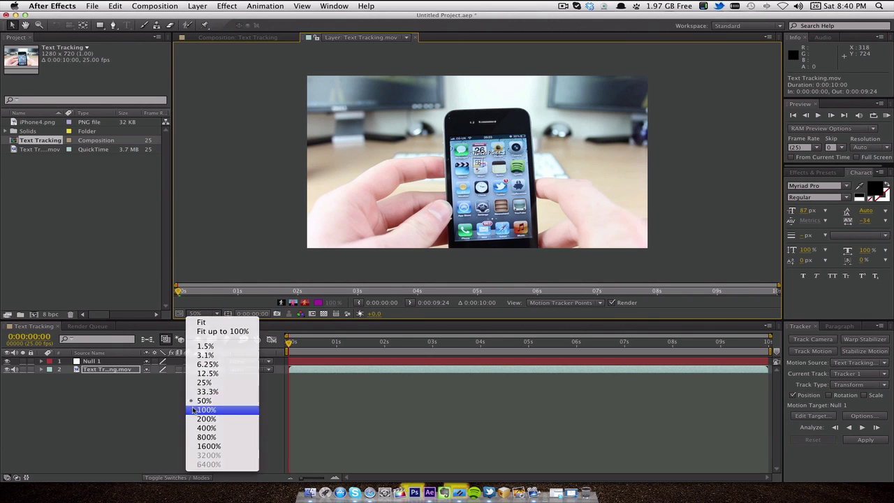
click(206, 409)
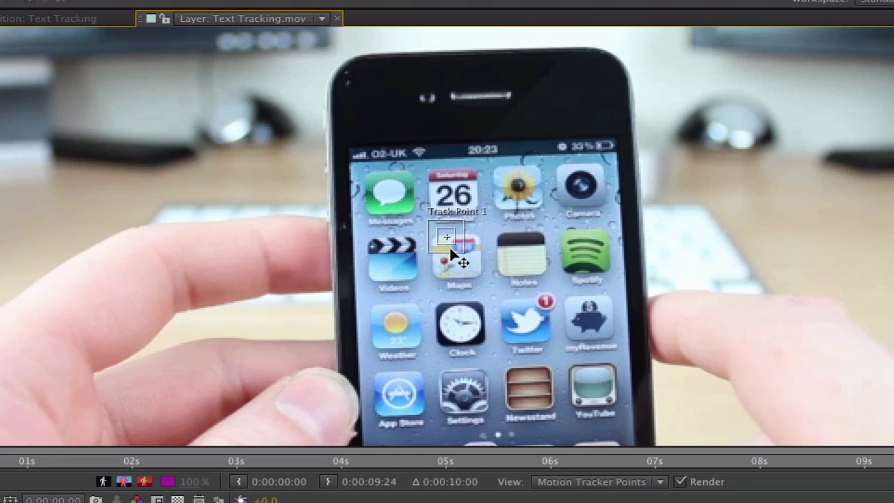
drag(450, 248, 617, 81)
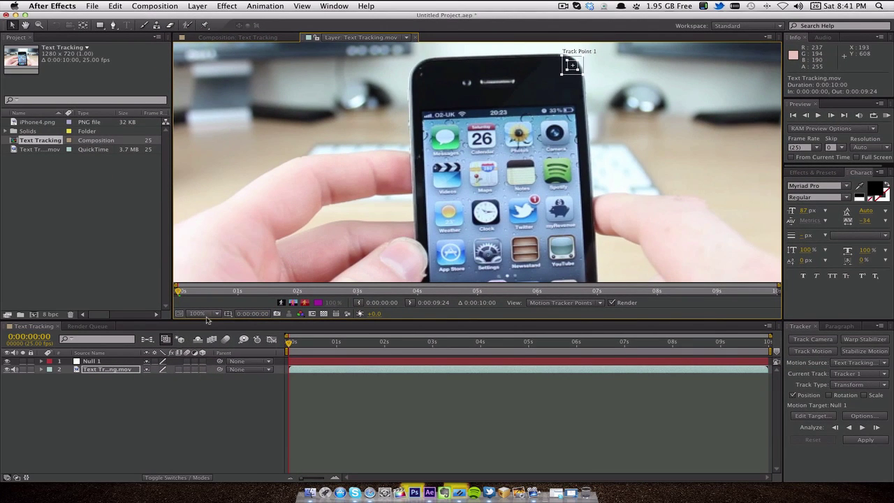
- View the footage at 50%, play it back, then return to the first frame
click(207, 316)
click(210, 402)
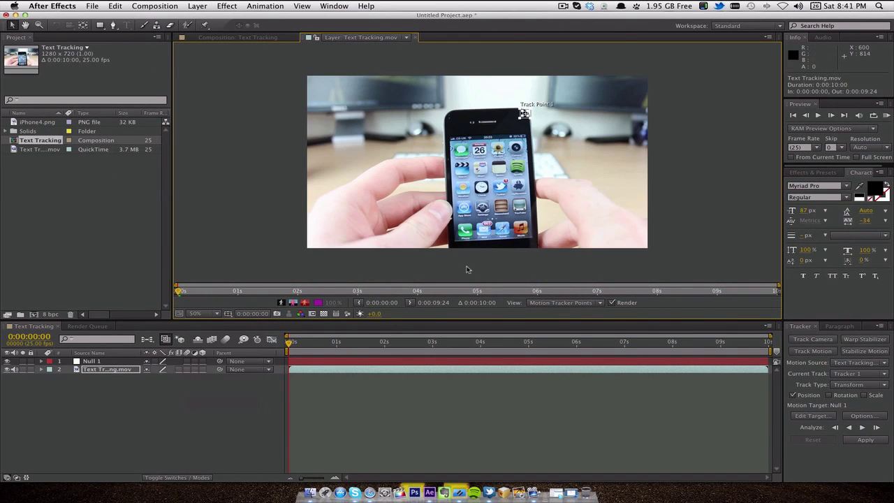
click(290, 349)
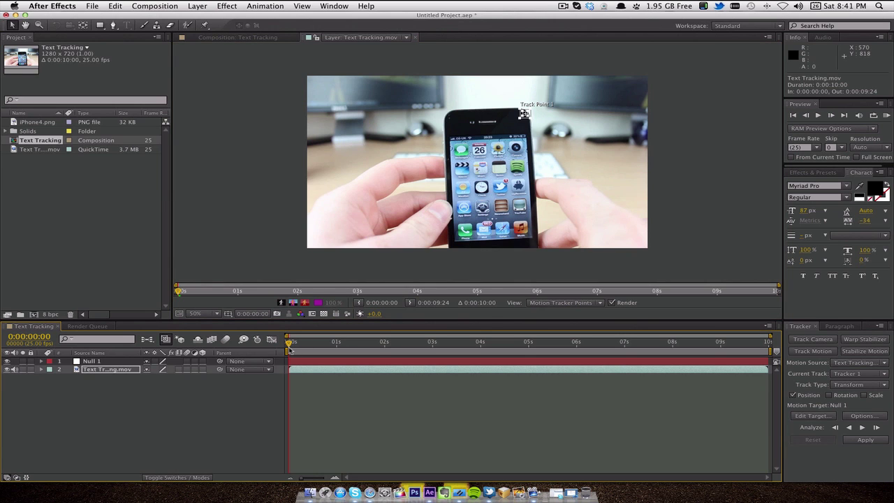
key(space)
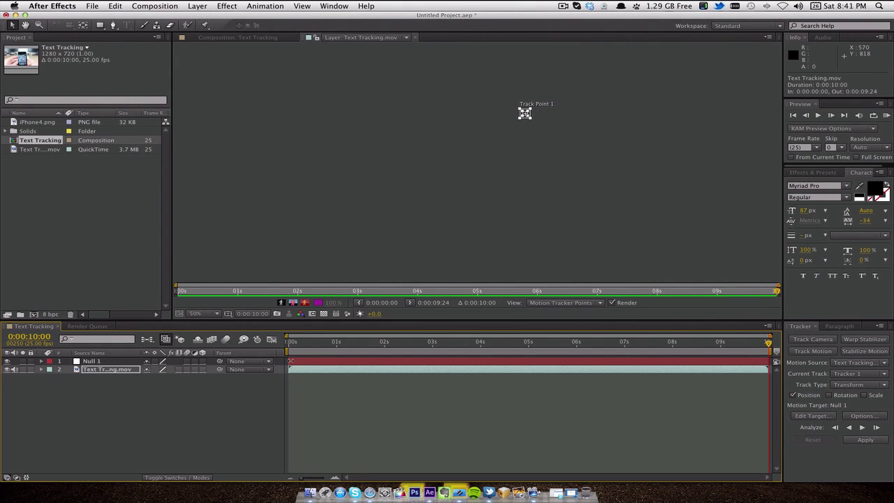
click(292, 341)
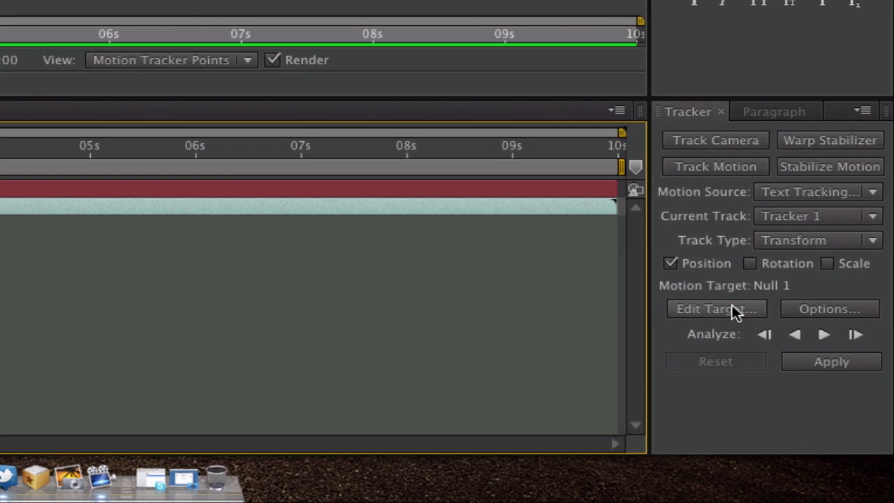
- Choose Null 1 as the tracker's motion target layer and confirm
click(733, 310)
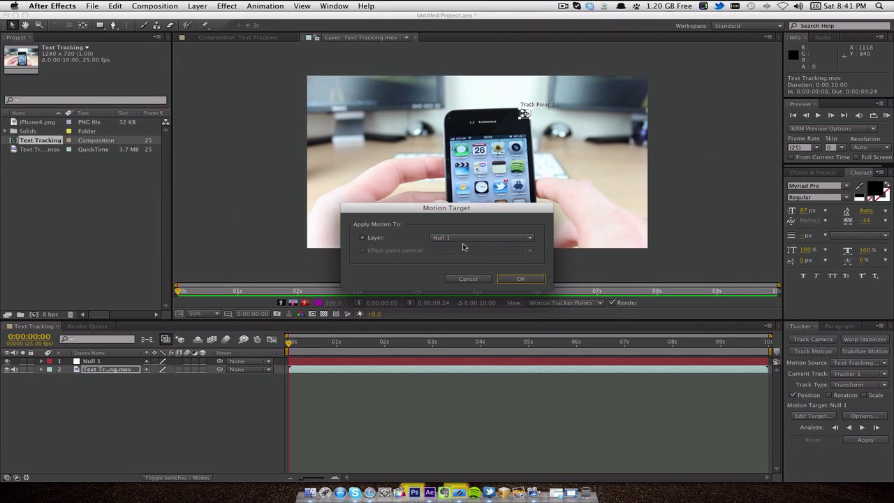
click(492, 238)
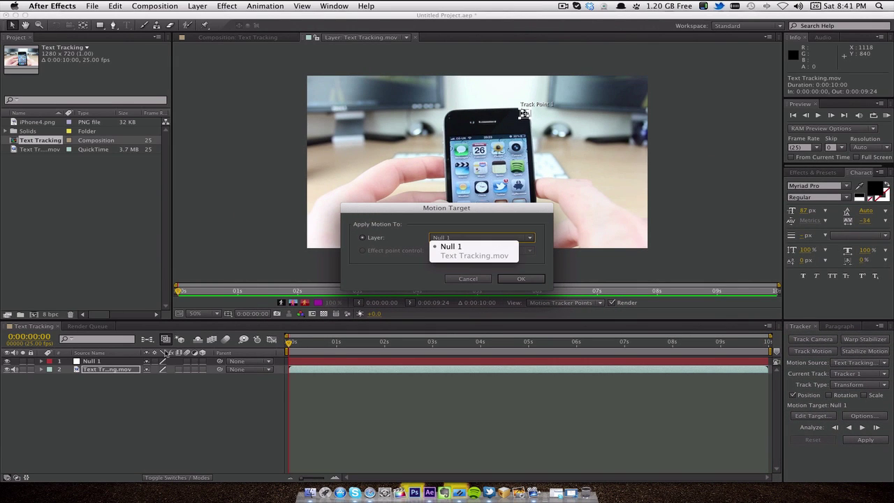
click(474, 248)
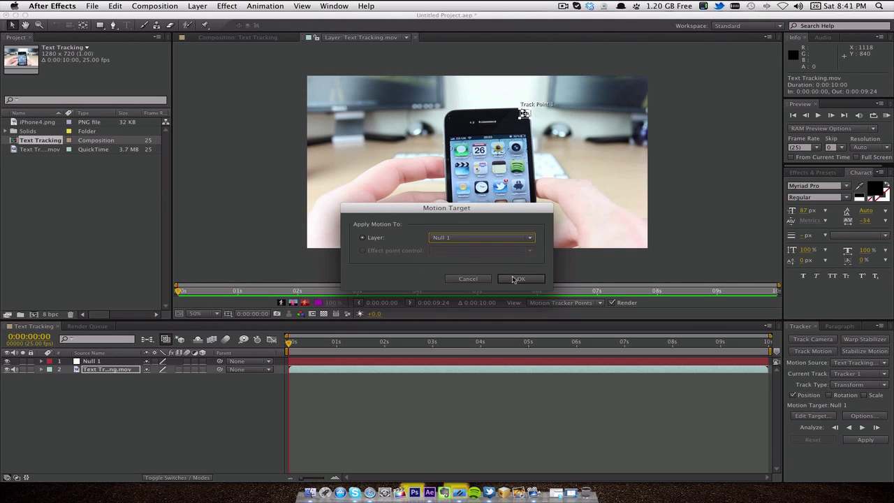
click(528, 281)
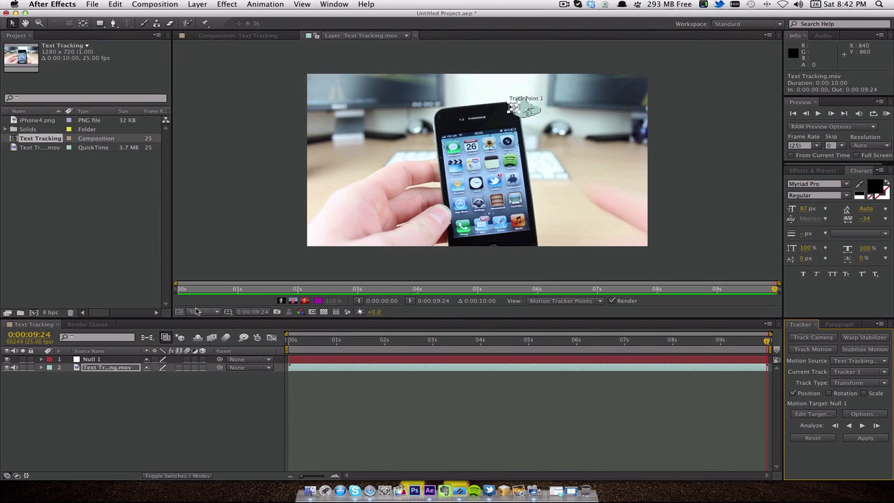
- View the footage at 100% and pan with the Hand tool to the tracked phone corner
click(196, 311)
click(209, 409)
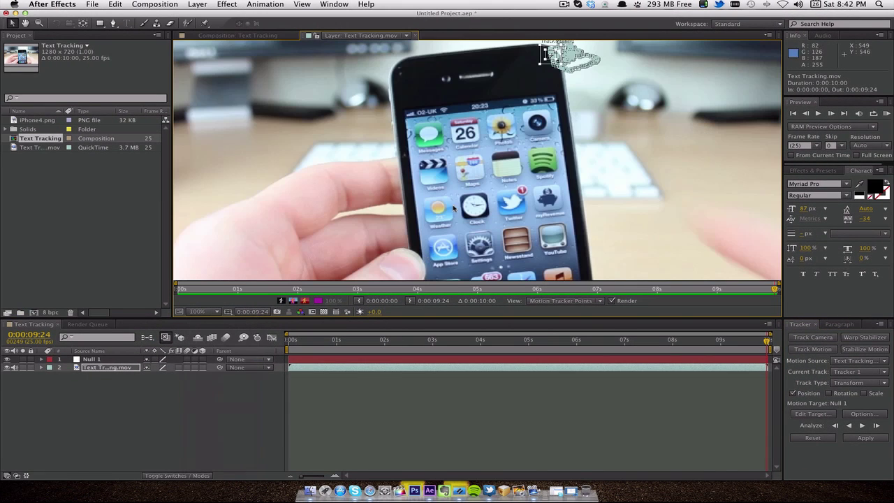
key(h)
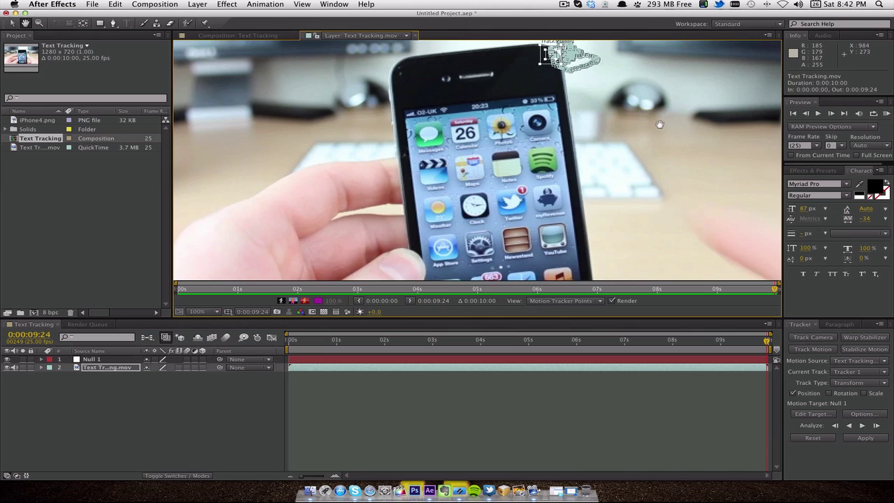
drag(659, 124, 655, 177)
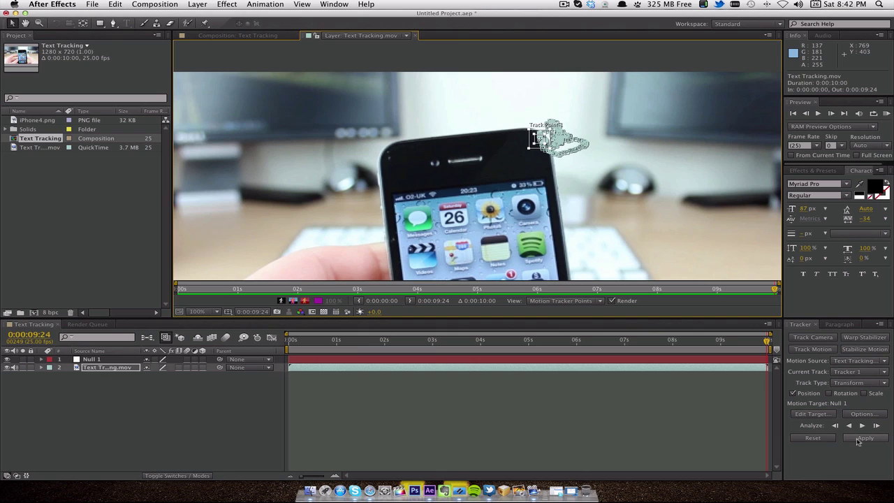
- Apply the track to Null 1 with X and Y dimensions, then deselect in the timeline
click(864, 438)
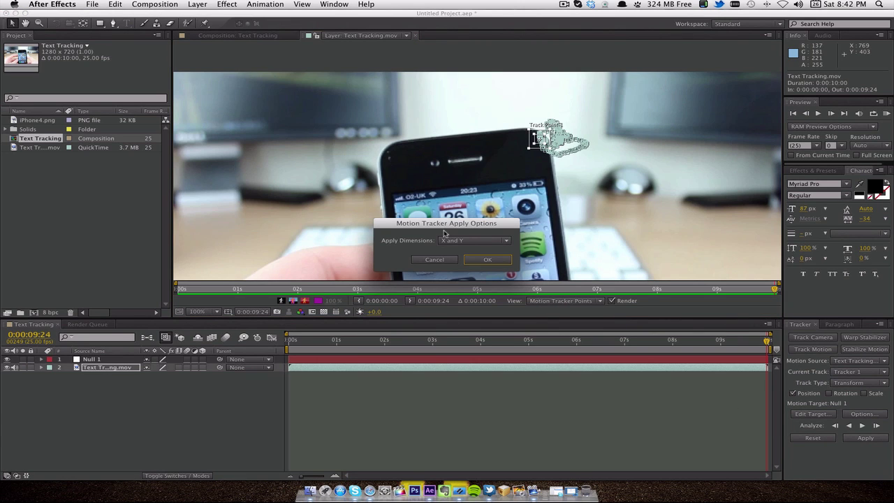
click(487, 259)
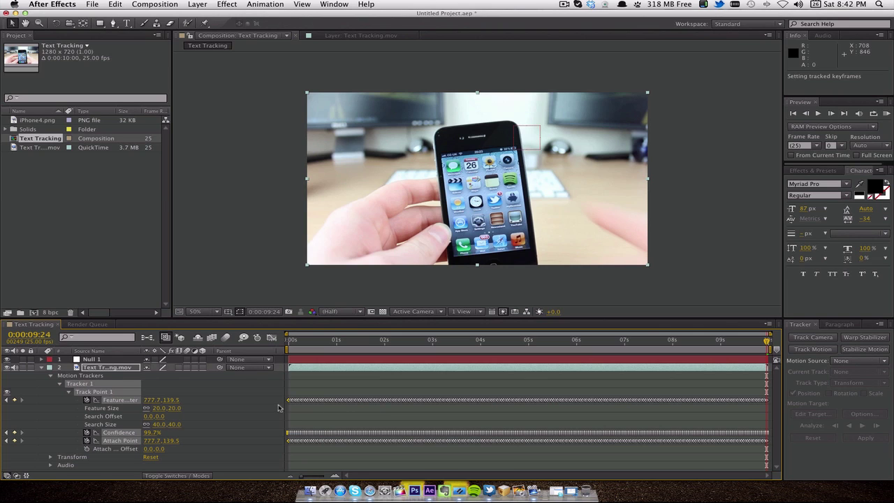
click(305, 407)
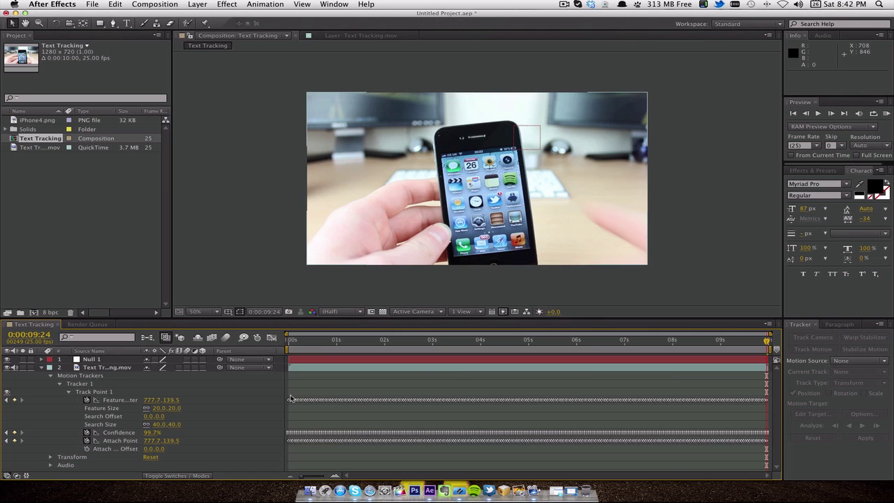
- Select then deselect the tracker keyframes, and drag the time indicator back to 0:00:00:00
drag(286, 398, 796, 448)
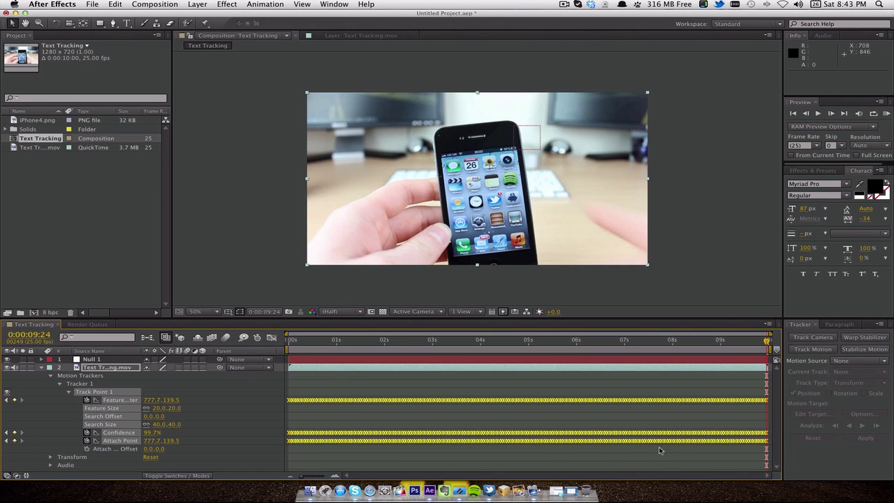
click(481, 384)
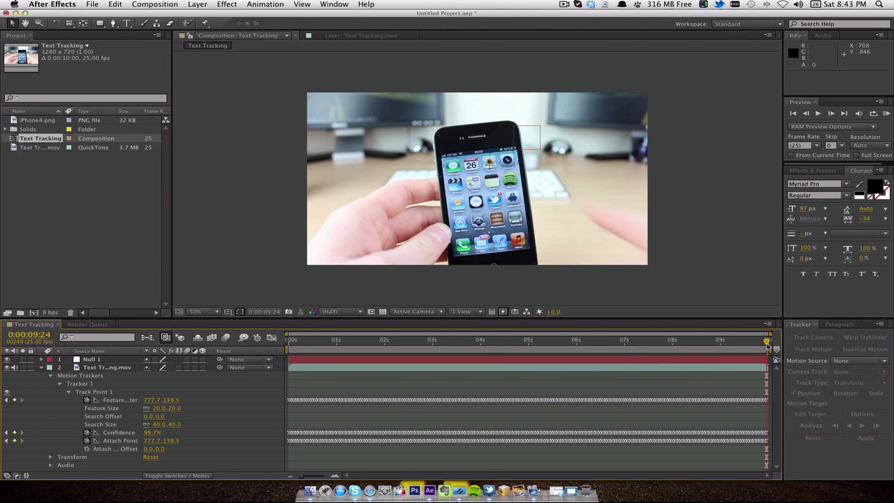
drag(767, 346, 148, 345)
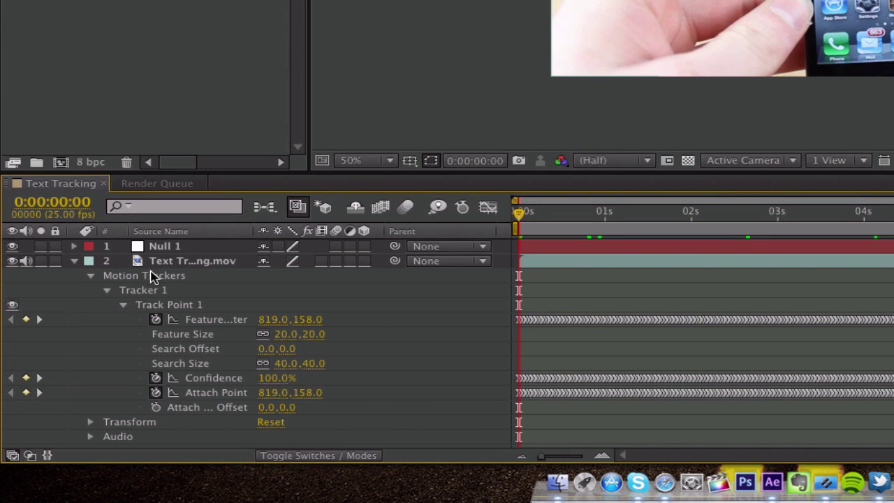
- Collapse the footage layer, add iPhone4.png as the top layer, and start it at 0s
click(75, 262)
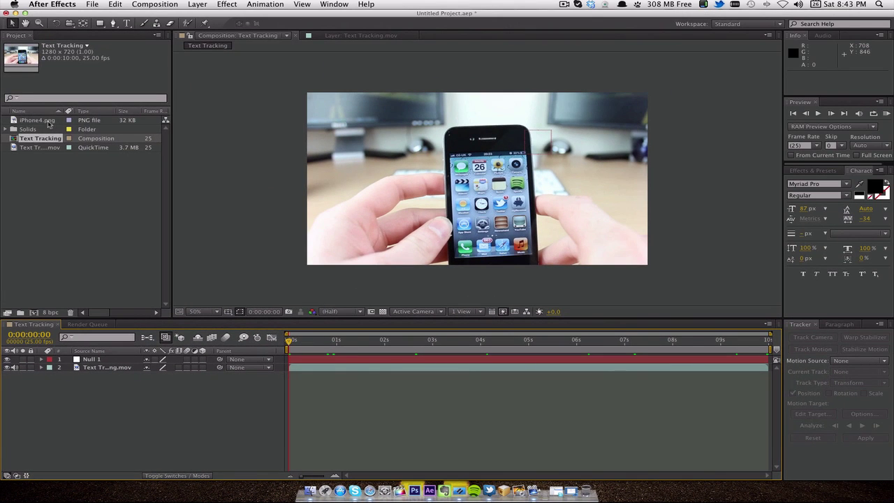
drag(49, 124, 152, 240)
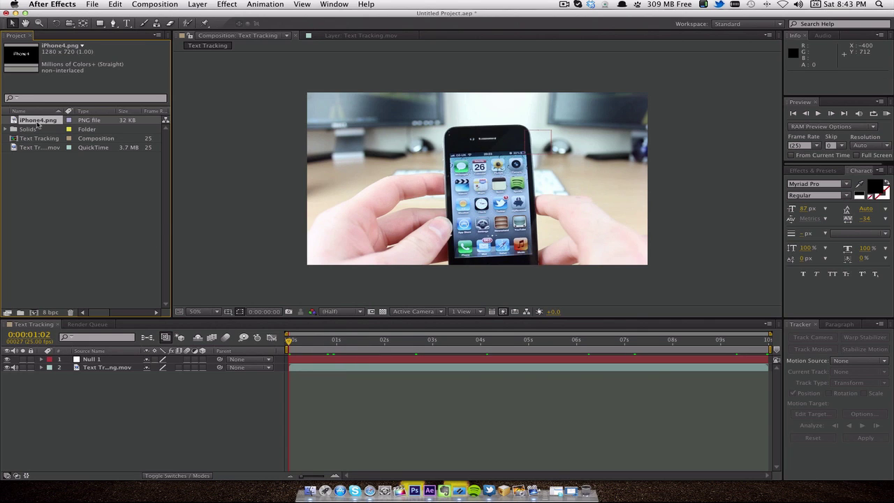
drag(38, 124, 371, 358)
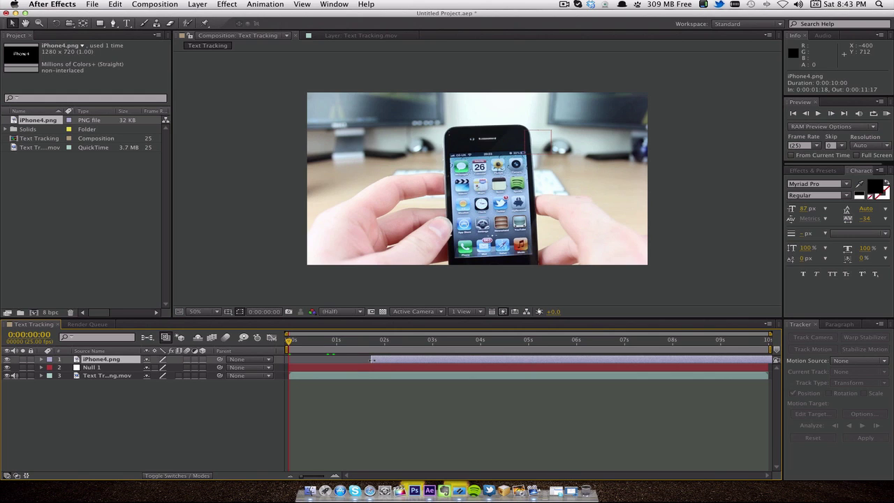
drag(372, 360, 284, 360)
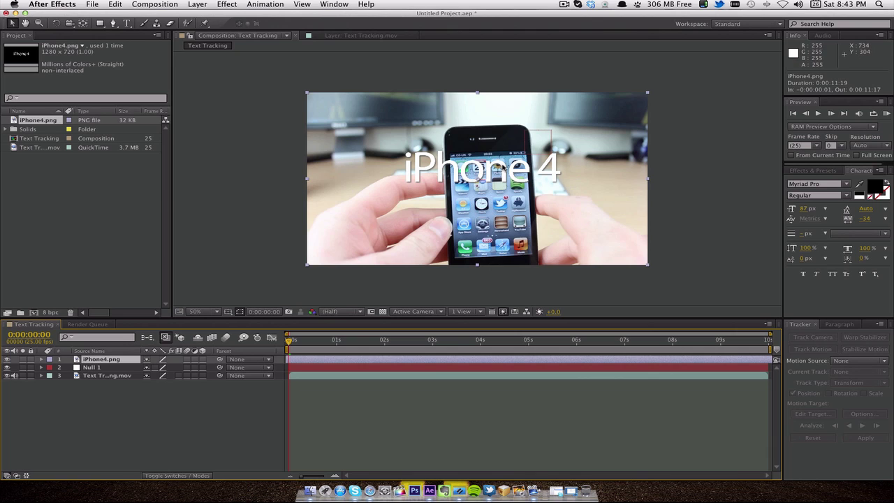
- Scale the iPhone 4 text to 77%, move it up and right above the phone, and preview it
drag(488, 174, 556, 118)
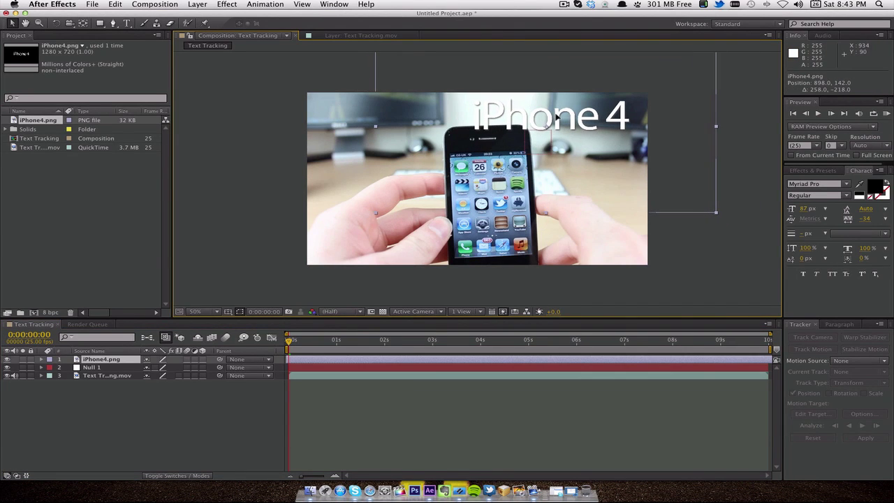
click(715, 216)
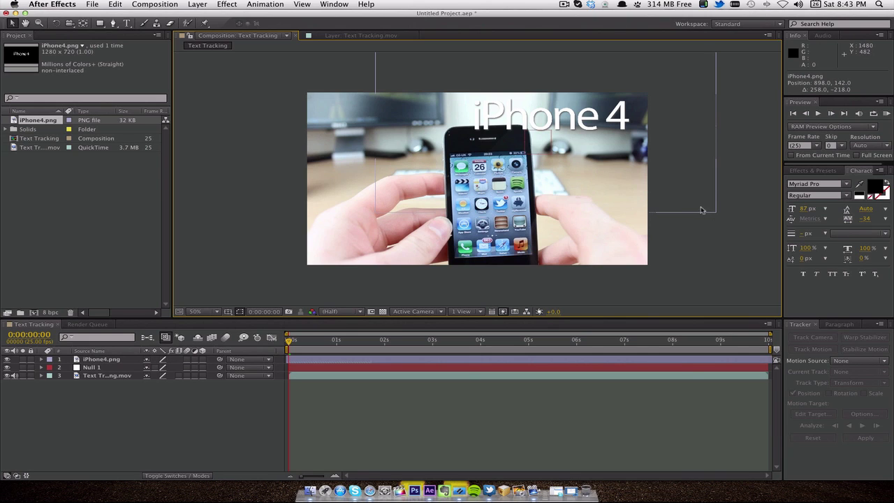
click(708, 208)
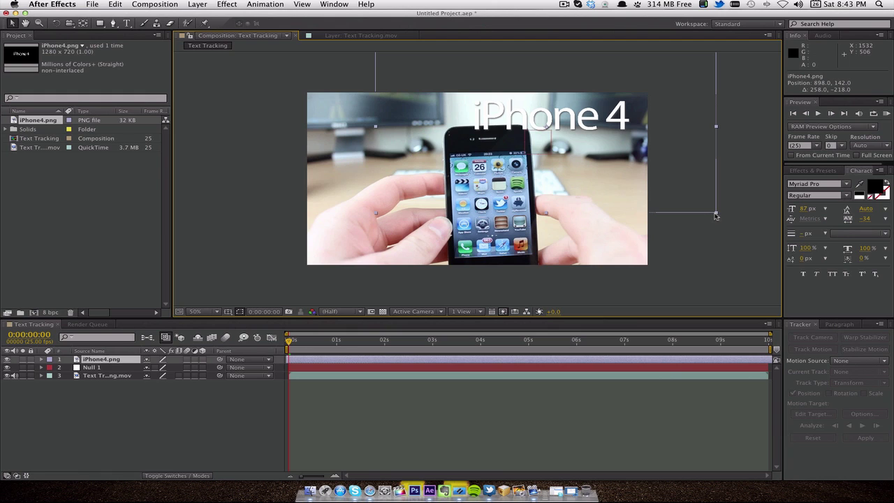
drag(717, 216, 657, 203)
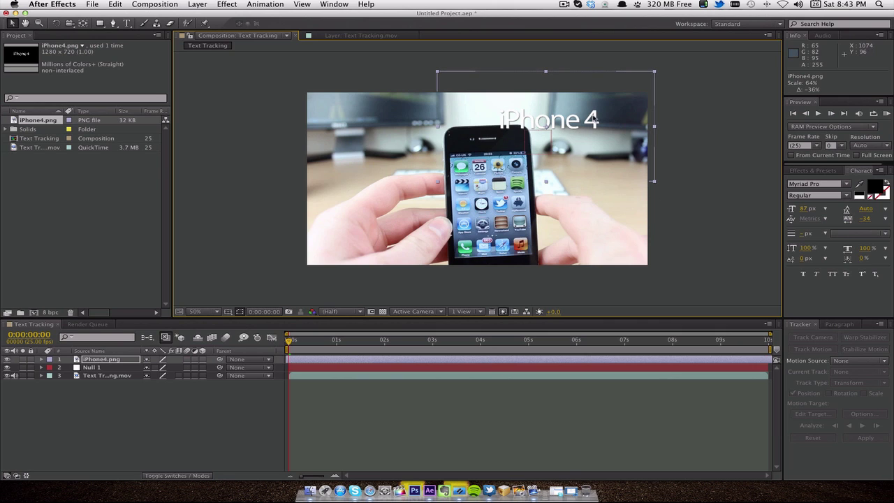
drag(577, 123, 608, 120)
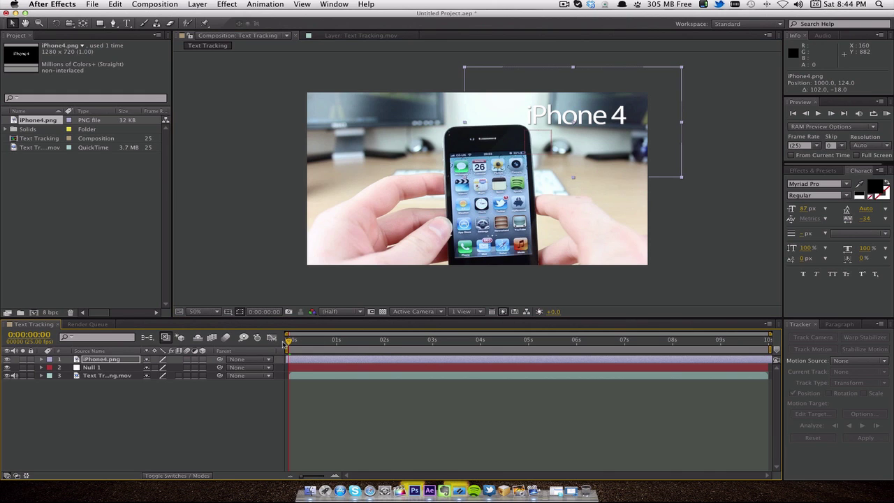
key(space)
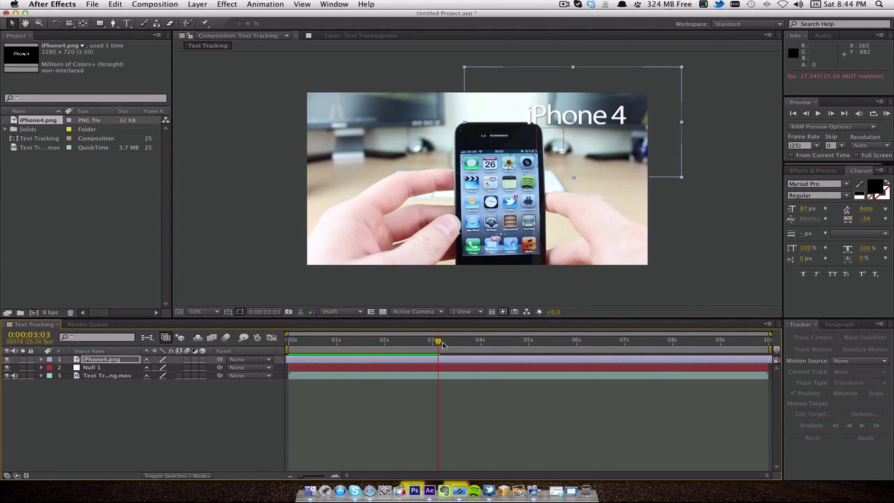
drag(441, 343, 286, 347)
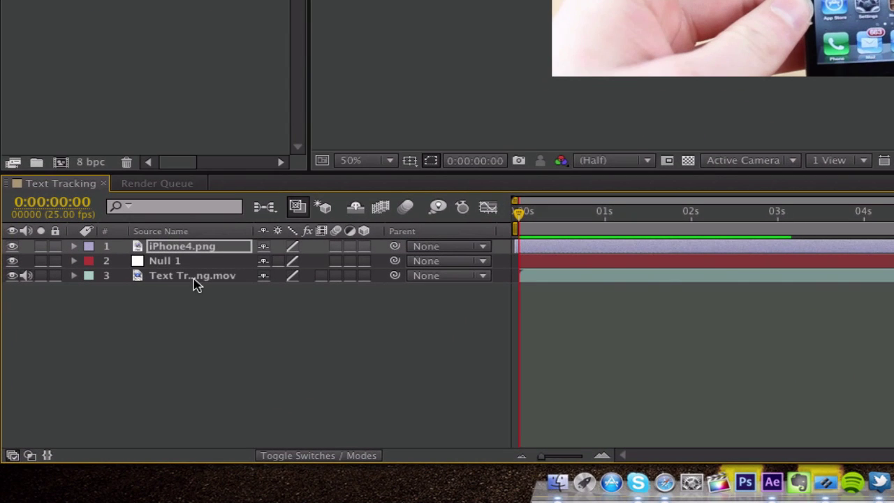
- Set the iPhone4.png layer's parent to 2. Null 1
click(199, 278)
click(201, 266)
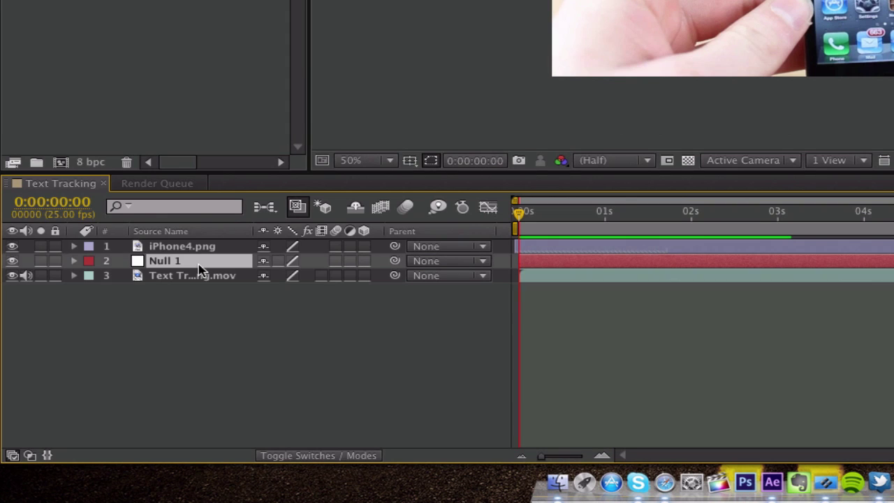
click(202, 253)
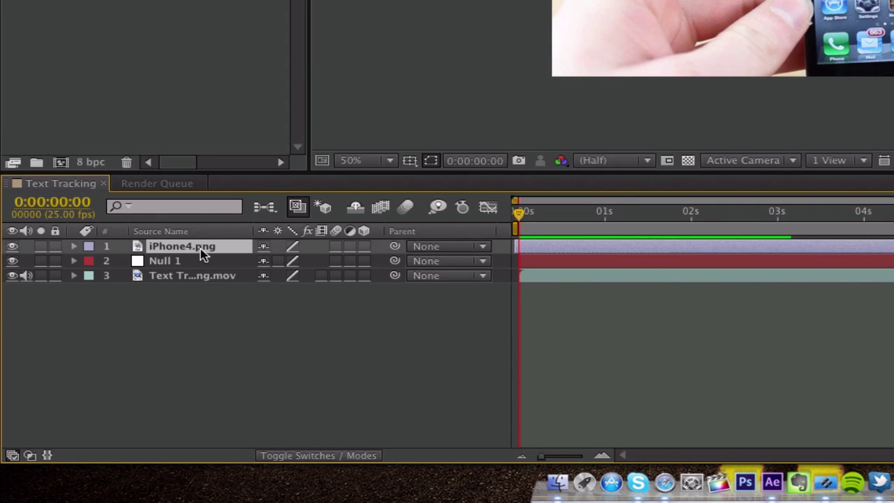
click(470, 250)
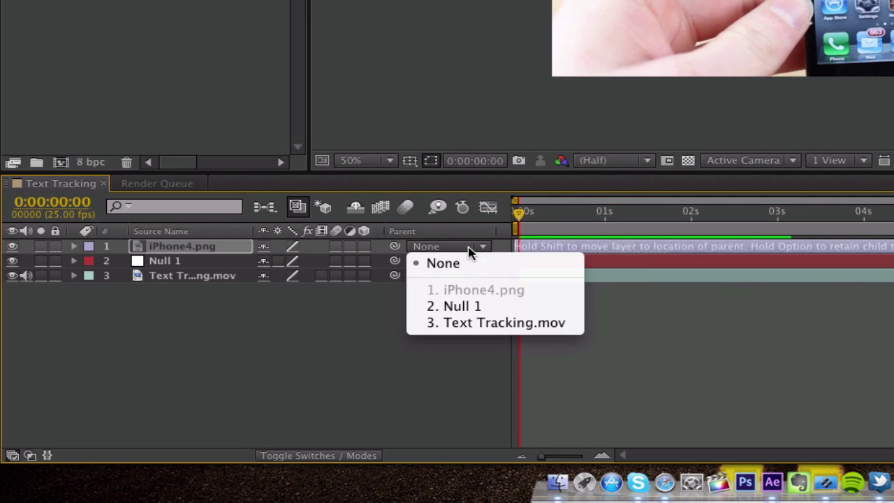
click(490, 307)
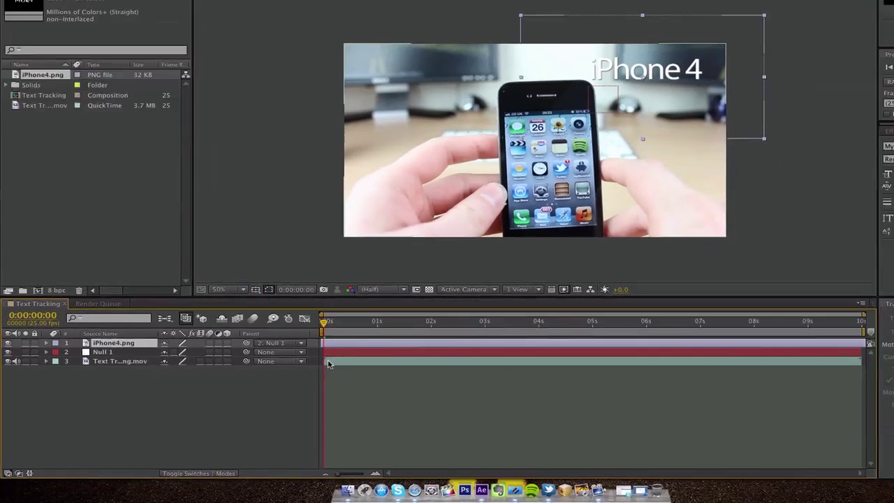
- Play the composition to check the iPhone 4 text follows the phone
click(328, 364)
click(292, 396)
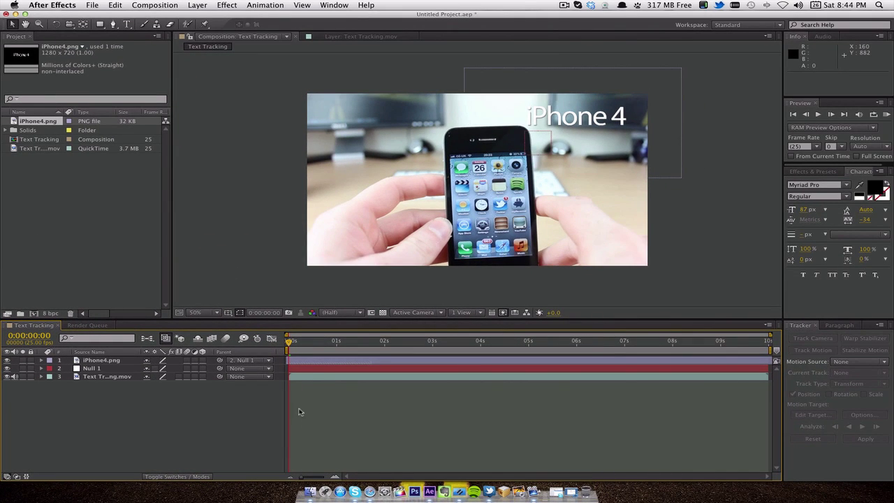
click(311, 376)
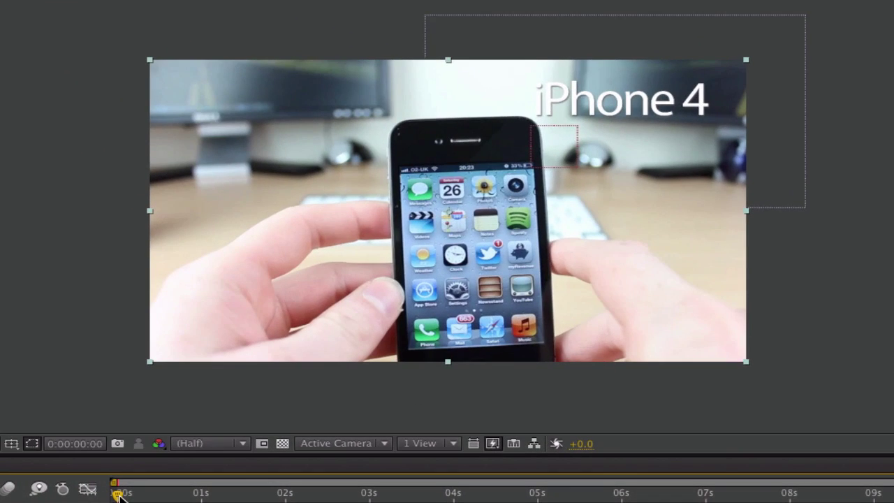
key(space)
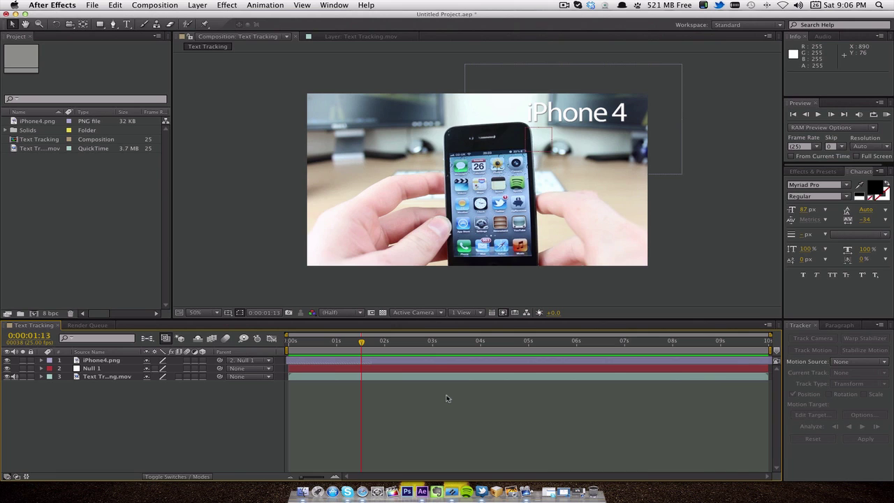
- Add the Text Tracking composition to the Render Queue via File > Export
click(99, 6)
mouse_move(203, 139)
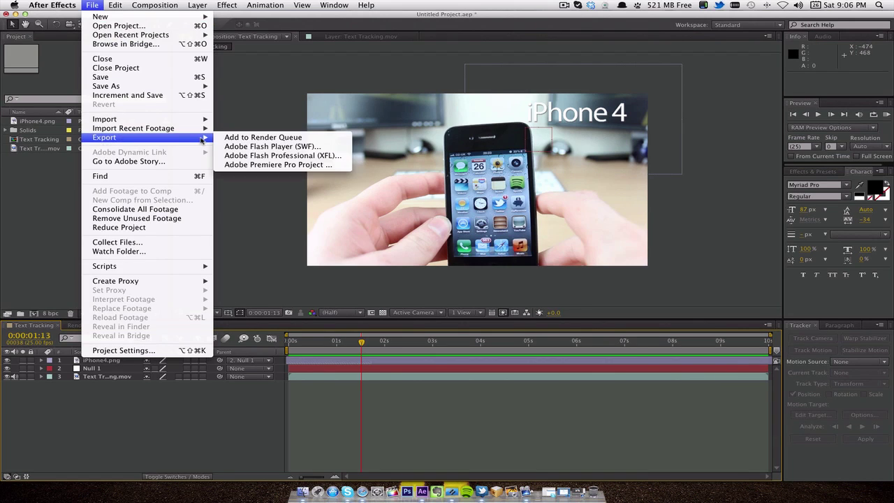
click(226, 139)
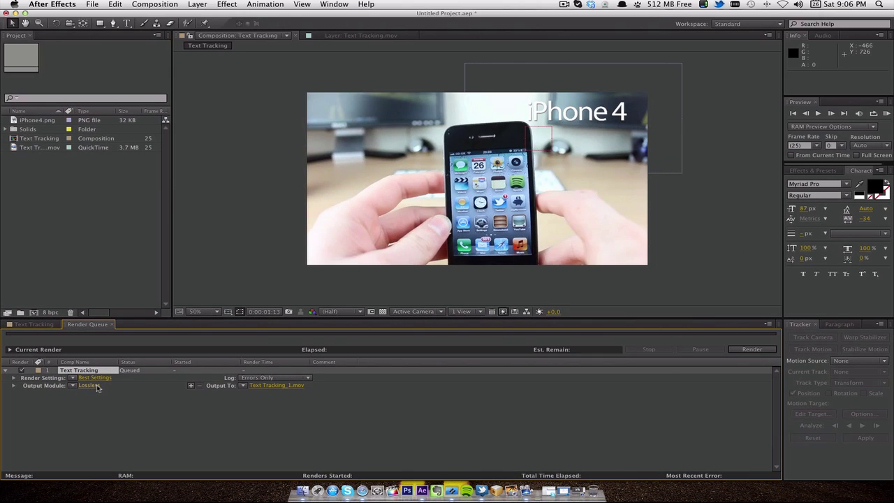
- Set the output module to H.264 format with Audio Output enabled
click(96, 384)
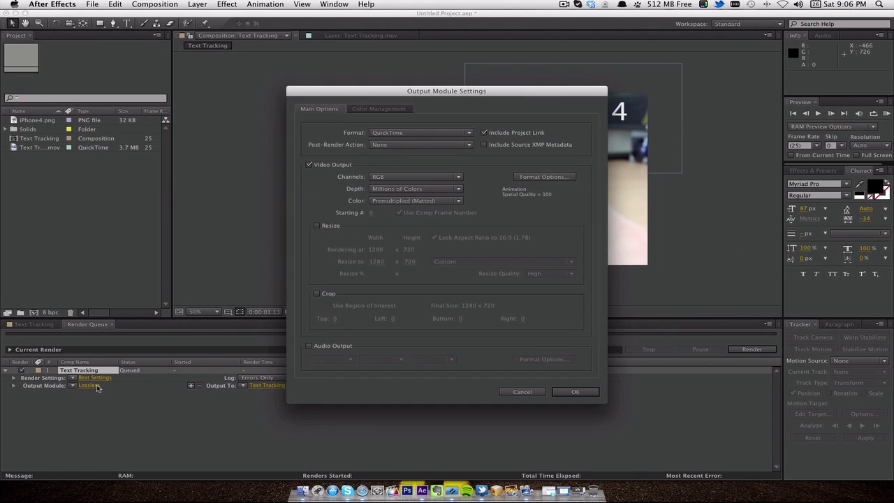
click(465, 133)
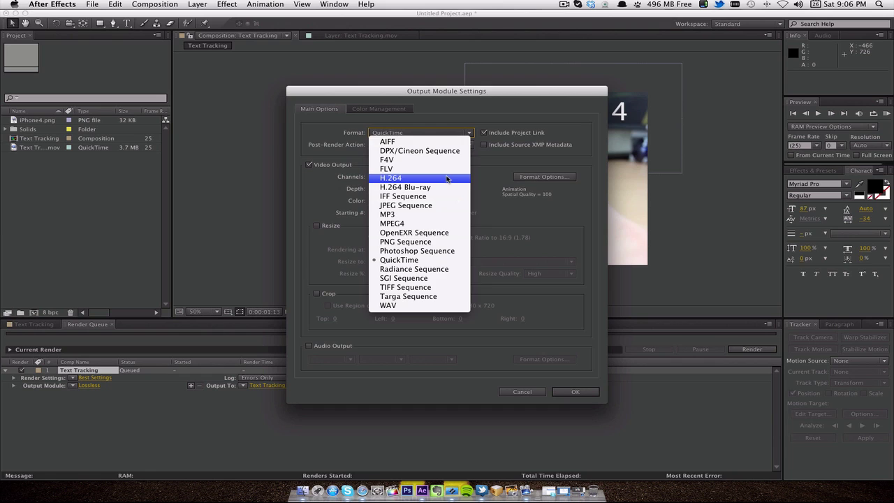
key(Escape)
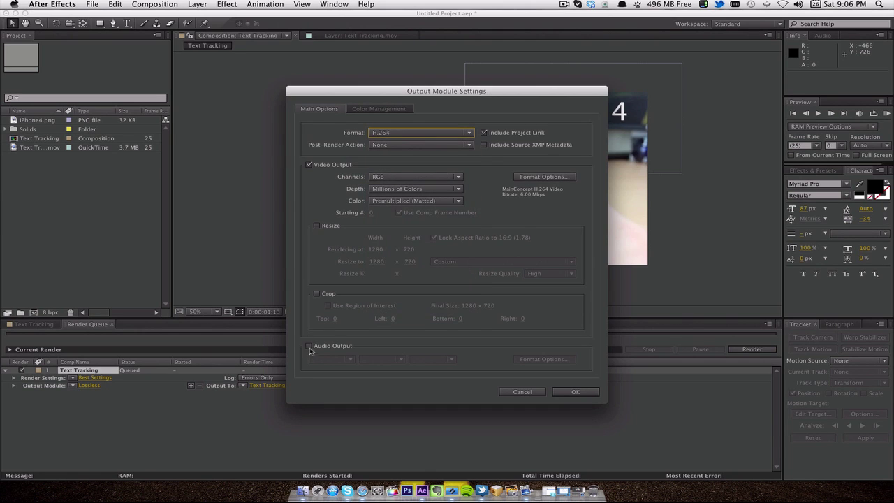
click(309, 346)
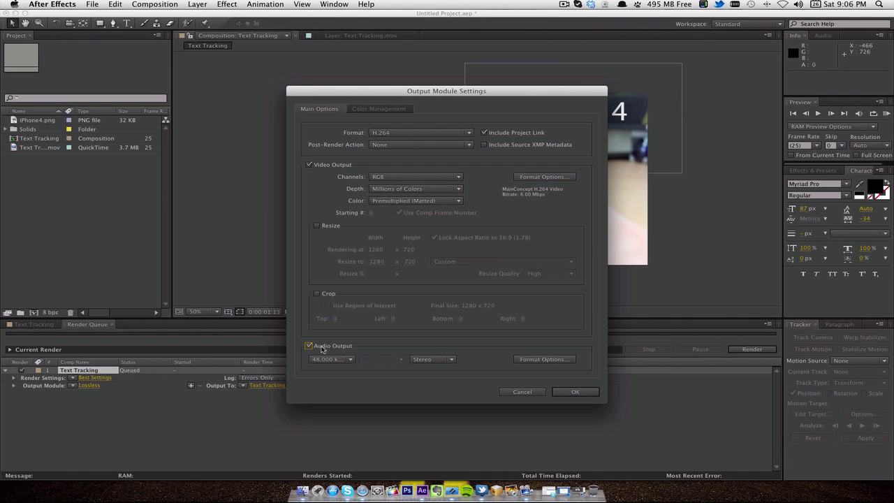
click(574, 392)
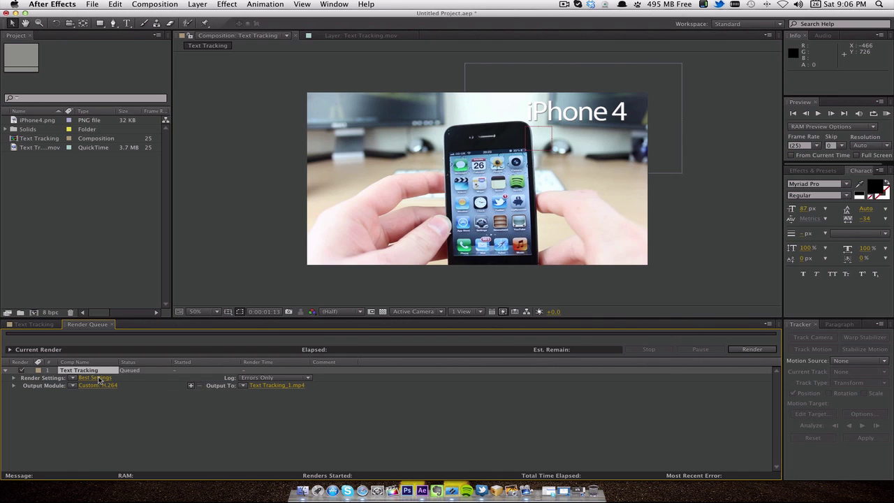
click(98, 378)
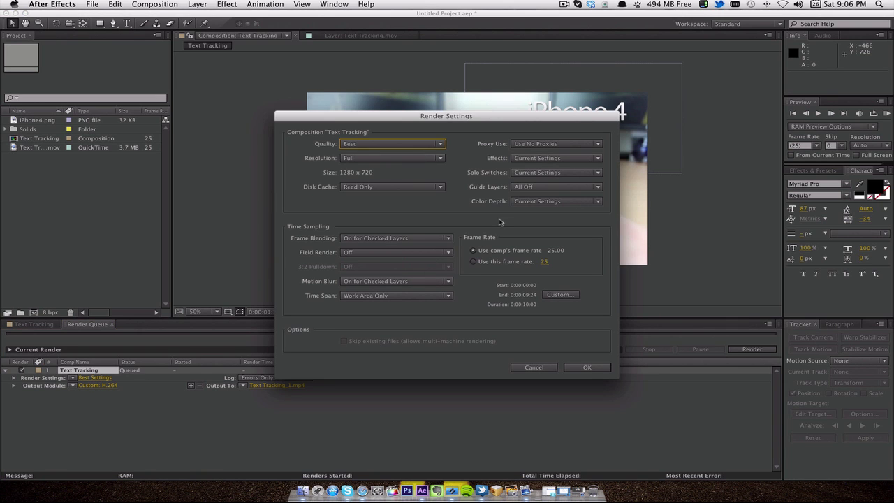
click(552, 368)
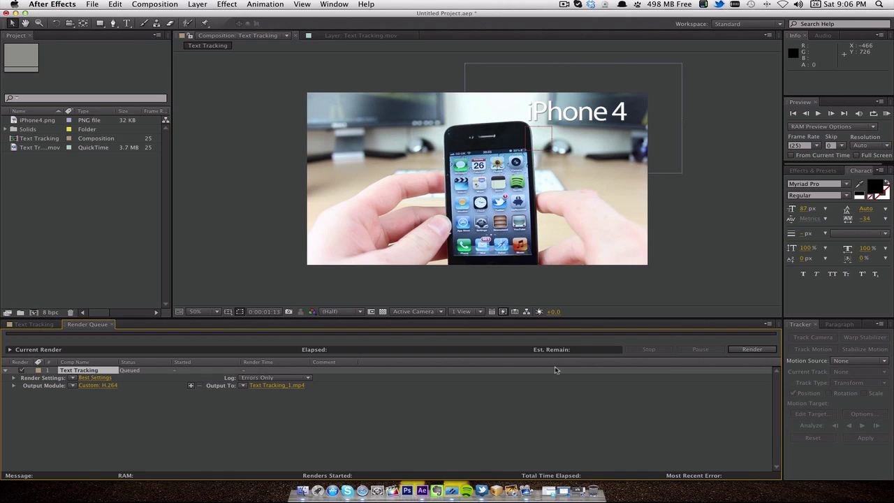
click(281, 387)
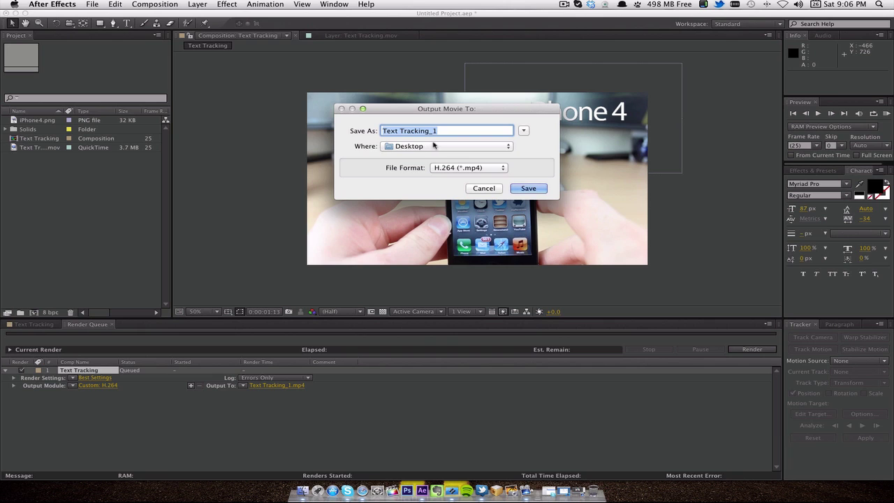
click(484, 188)
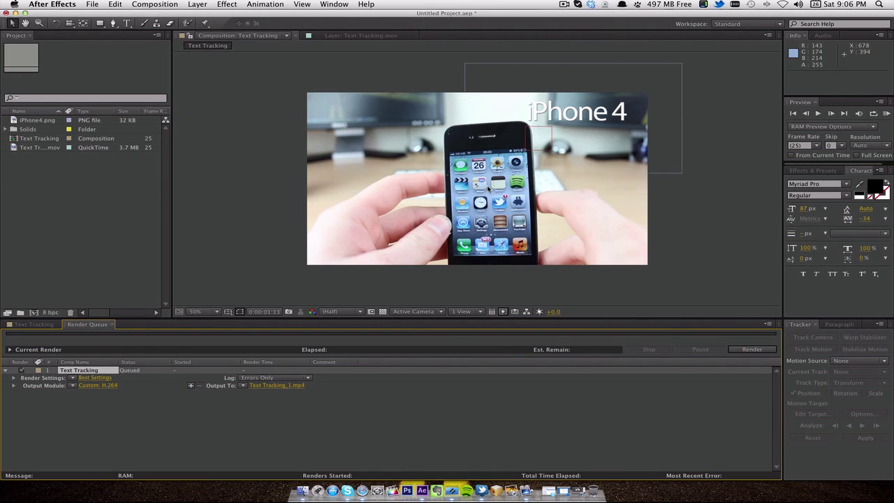